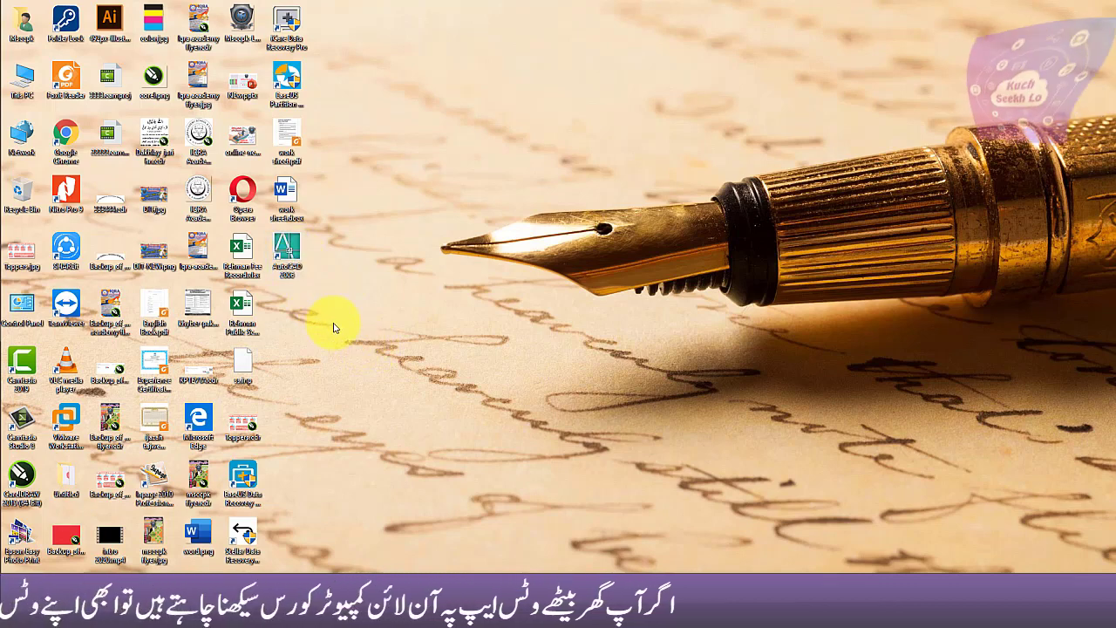
Launch AutoCAD 2006 from the desktop.
{"action": "double_click", "coordinate": [291, 253]}
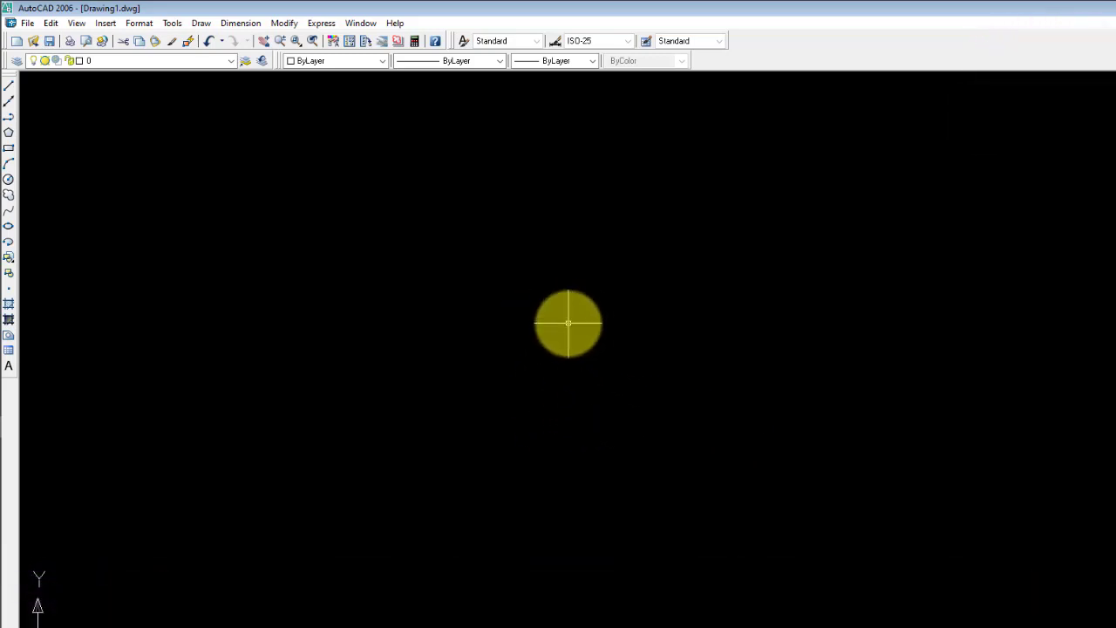
{"action": "type", "text": "l"}
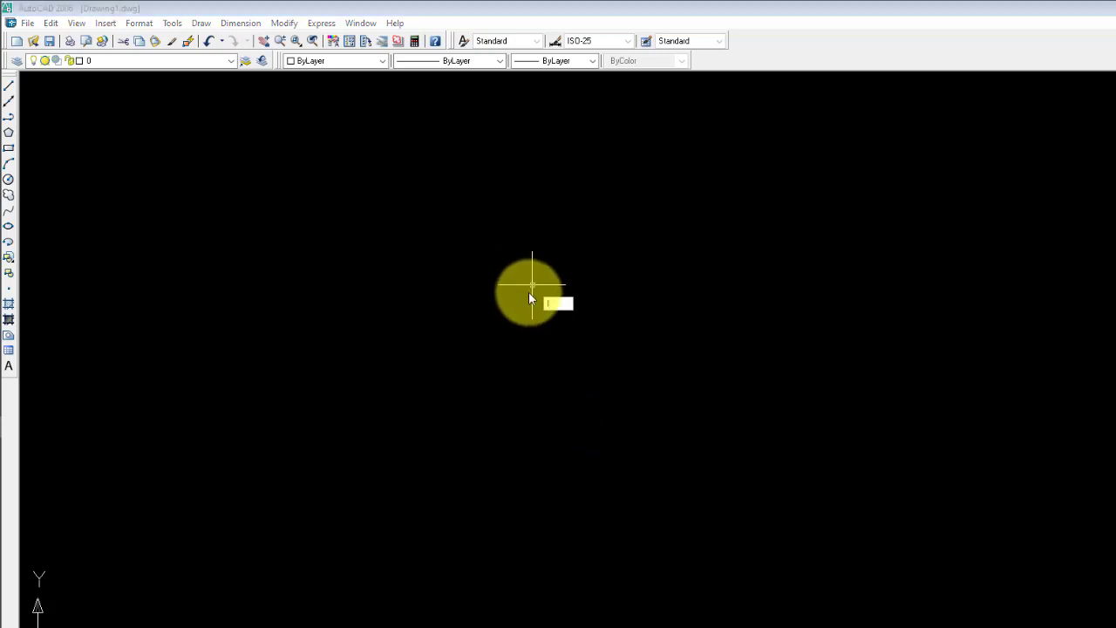
{"action": "key", "text": "Return"}
{"action": "left_click", "coordinate": [458, 281]}
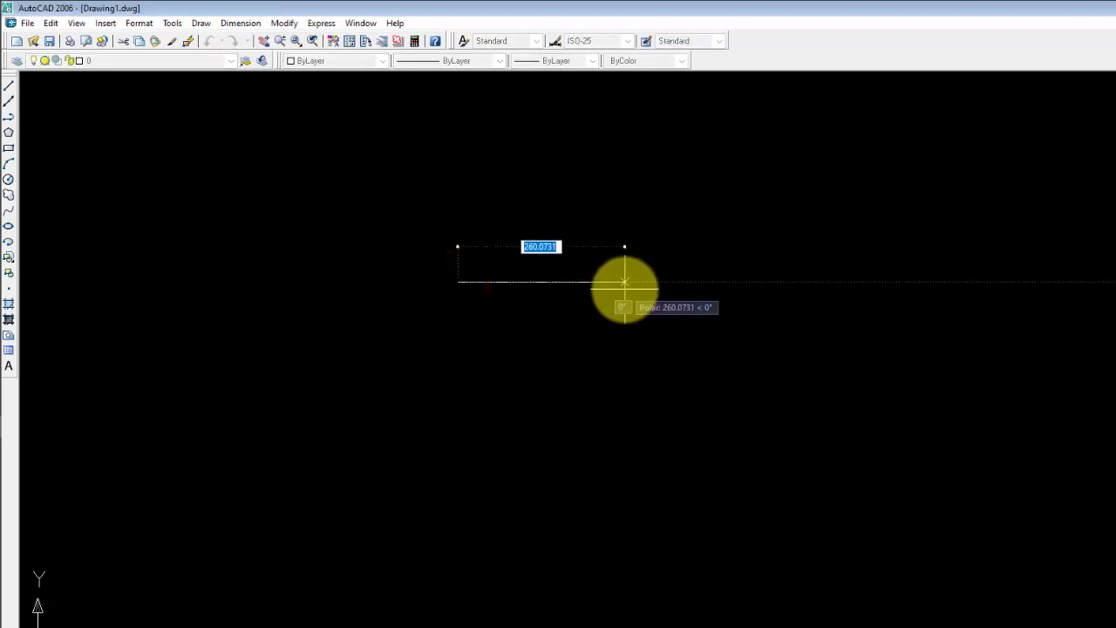
{"action": "type", "text": "20"}
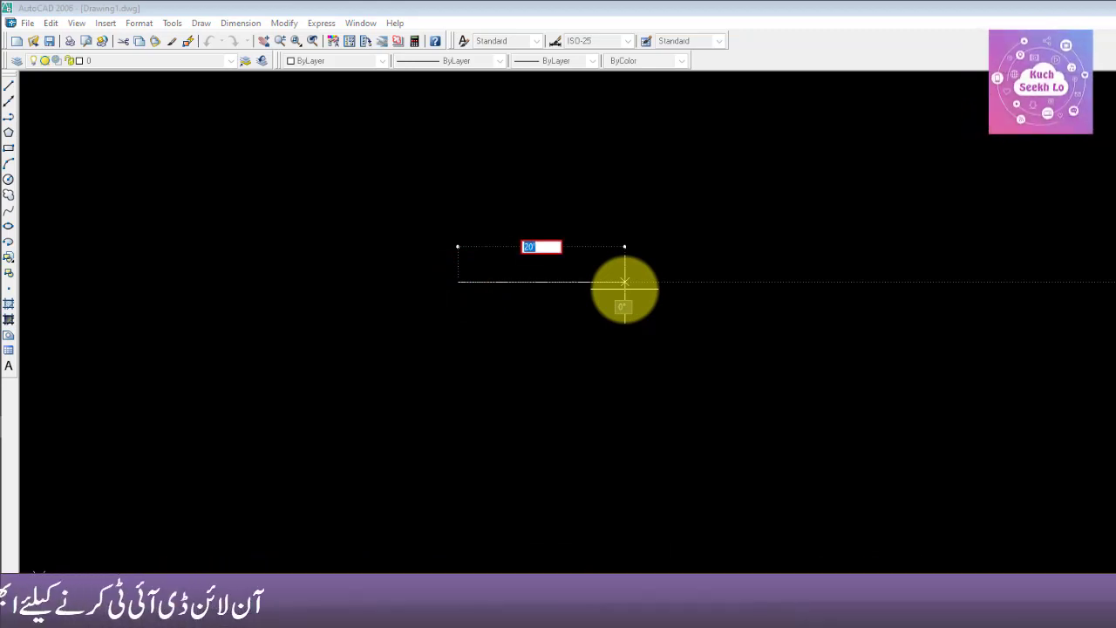
{"action": "key", "text": "Escape"}
{"action": "left_click", "coordinate": [807, 407]}
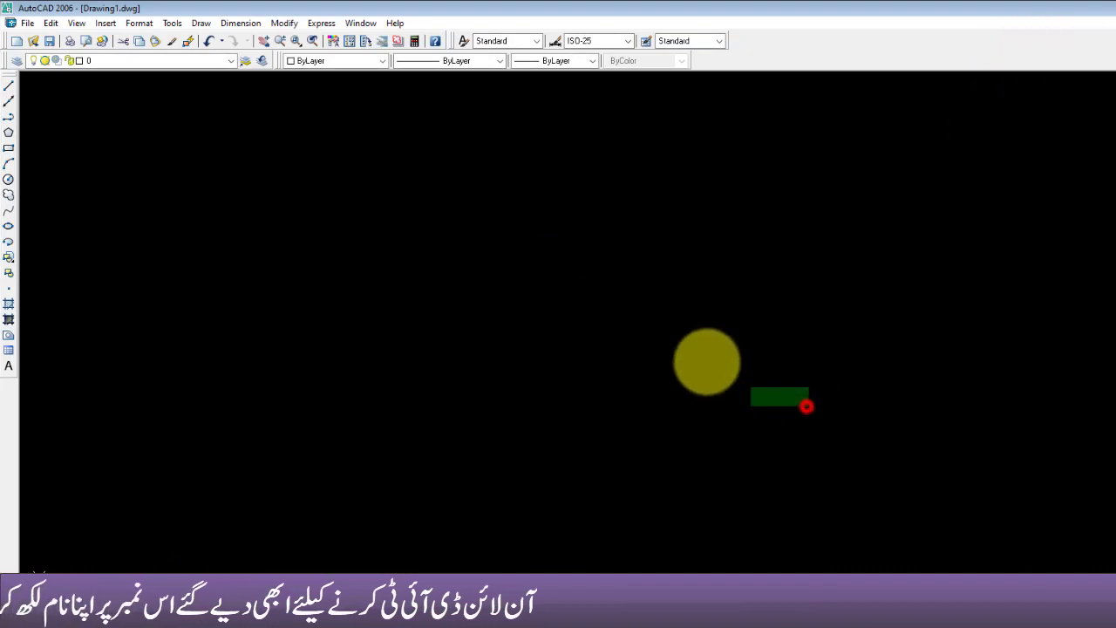
{"action": "left_click", "coordinate": [478, 237]}
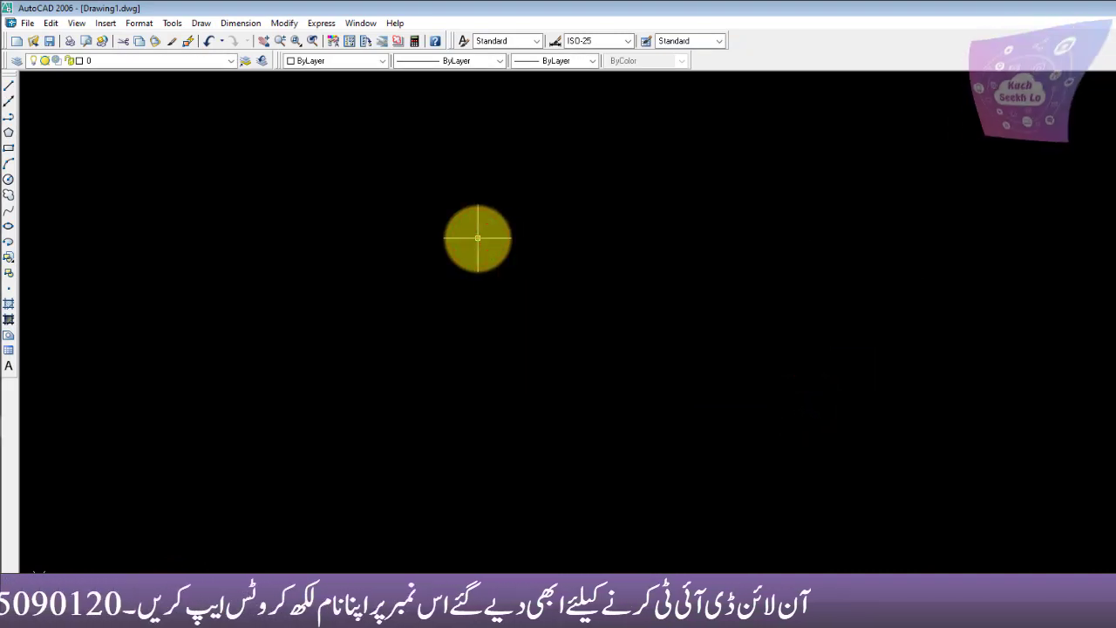
Set the Startup behaviour in the system options to Show Startup dialog box and accept the options.
{"action": "type", "text": "un"}
{"action": "key", "text": "Return"}
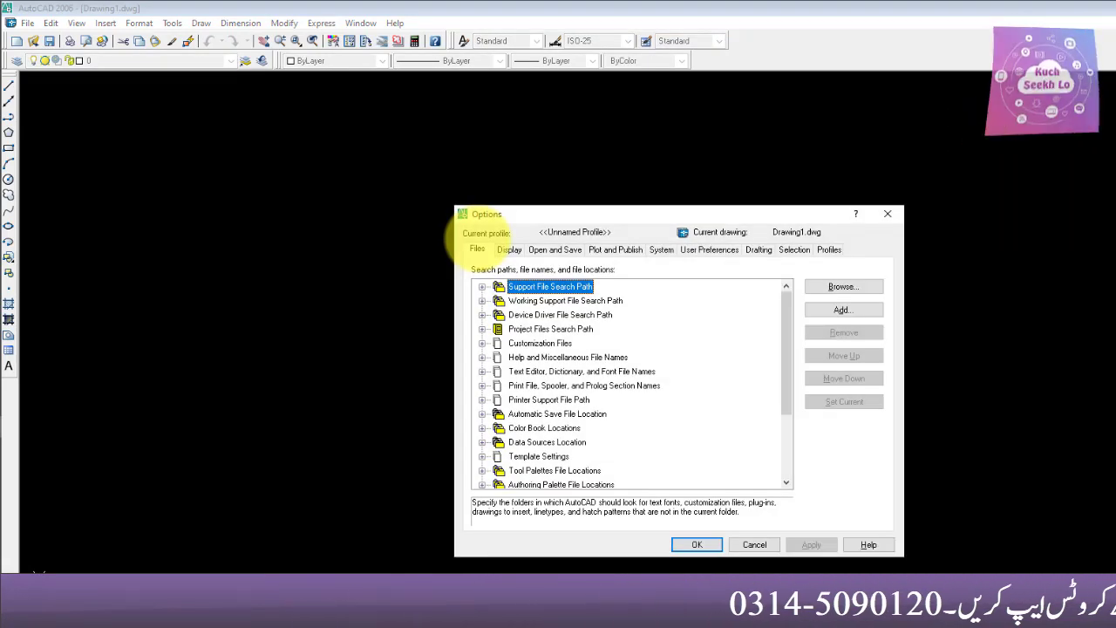
{"action": "left_click", "coordinate": [665, 252]}
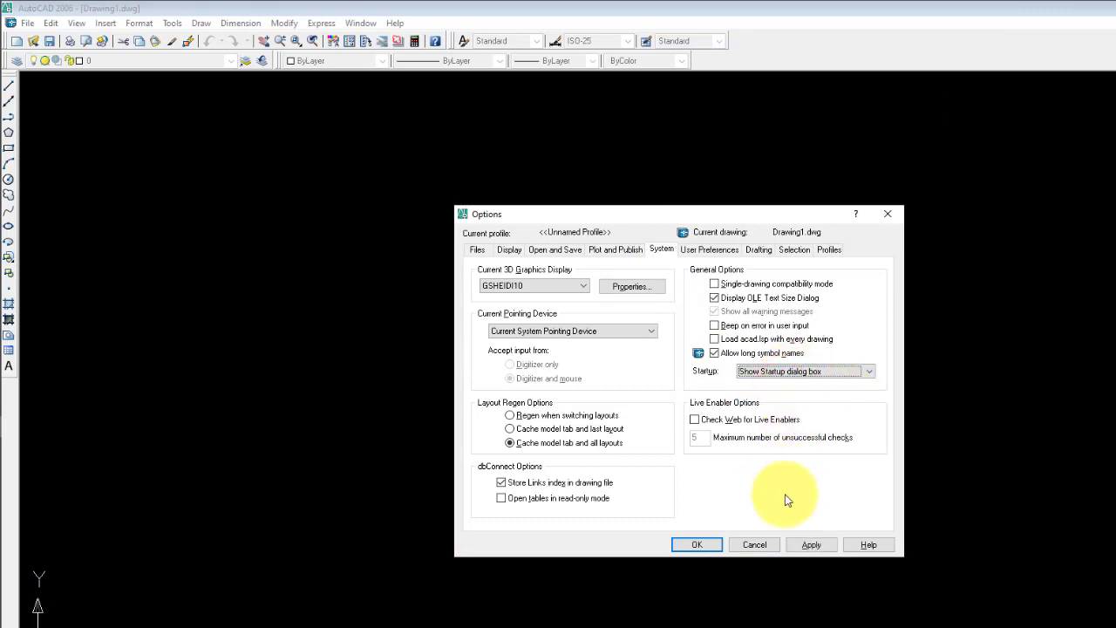
{"action": "left_click", "coordinate": [702, 544]}
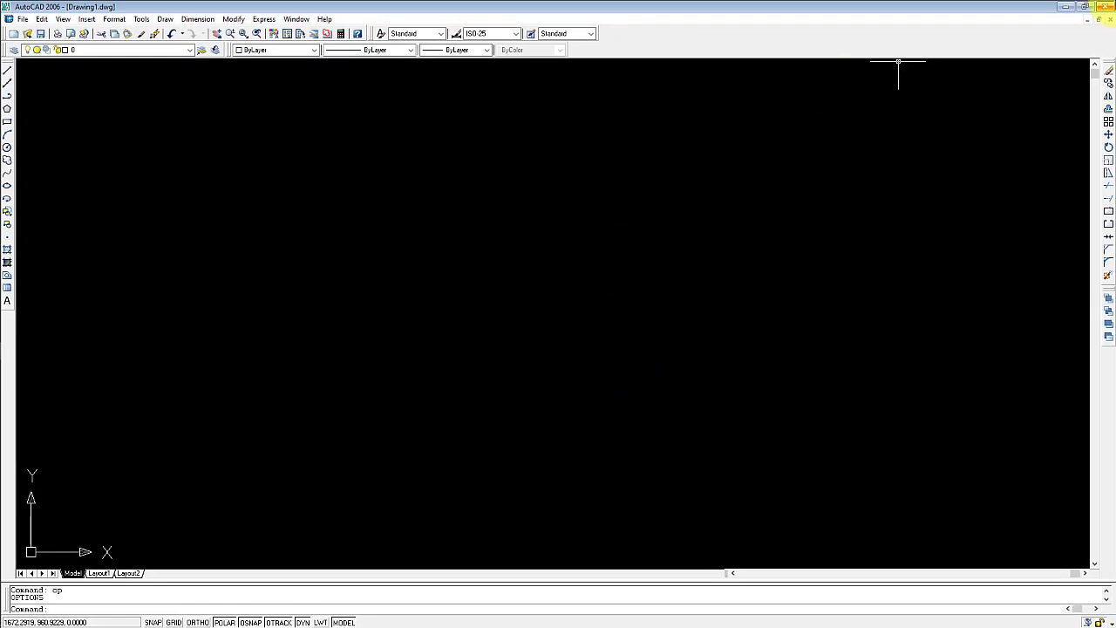
Close AutoCAD and launch AutoCAD 2006 again from the desktop.
{"action": "left_click", "coordinate": [1101, 6]}
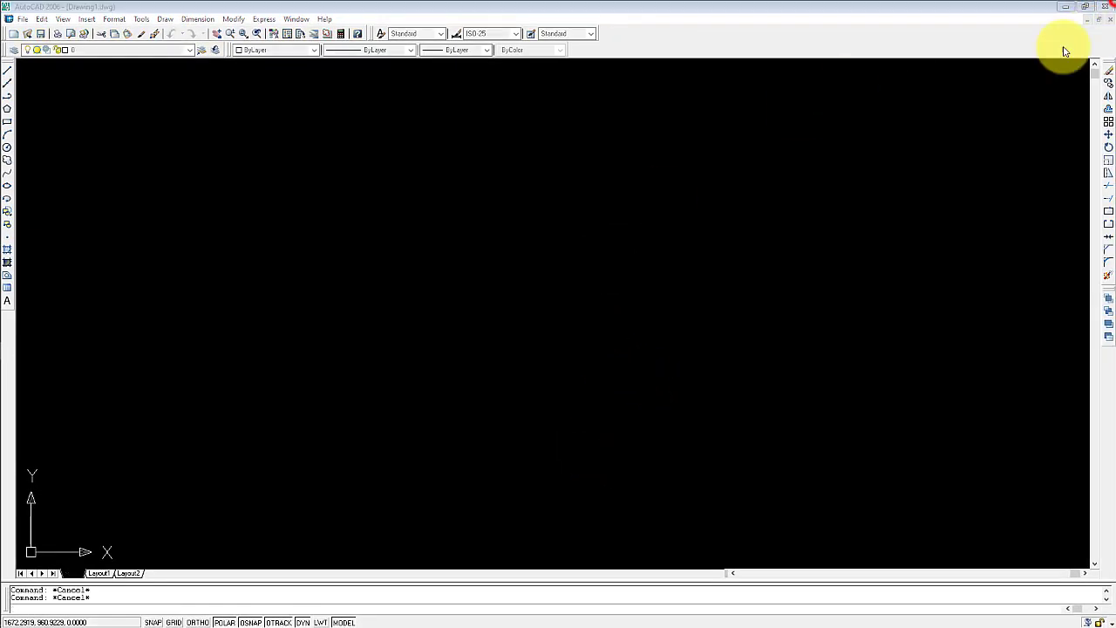
{"action": "left_click", "coordinate": [567, 342]}
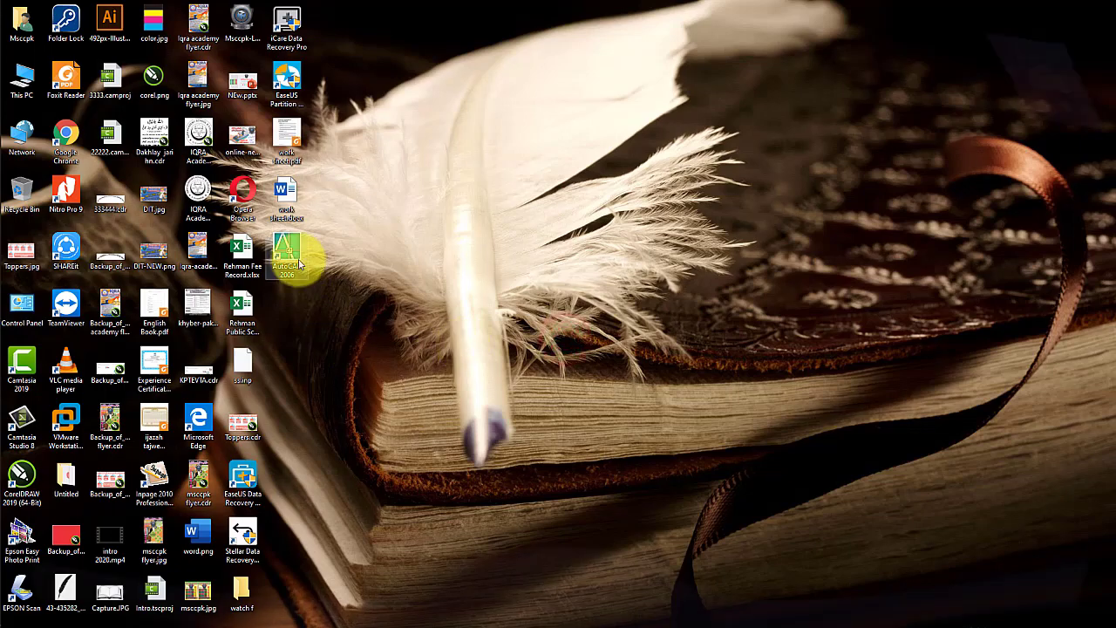
{"action": "double_click", "coordinate": [299, 263]}
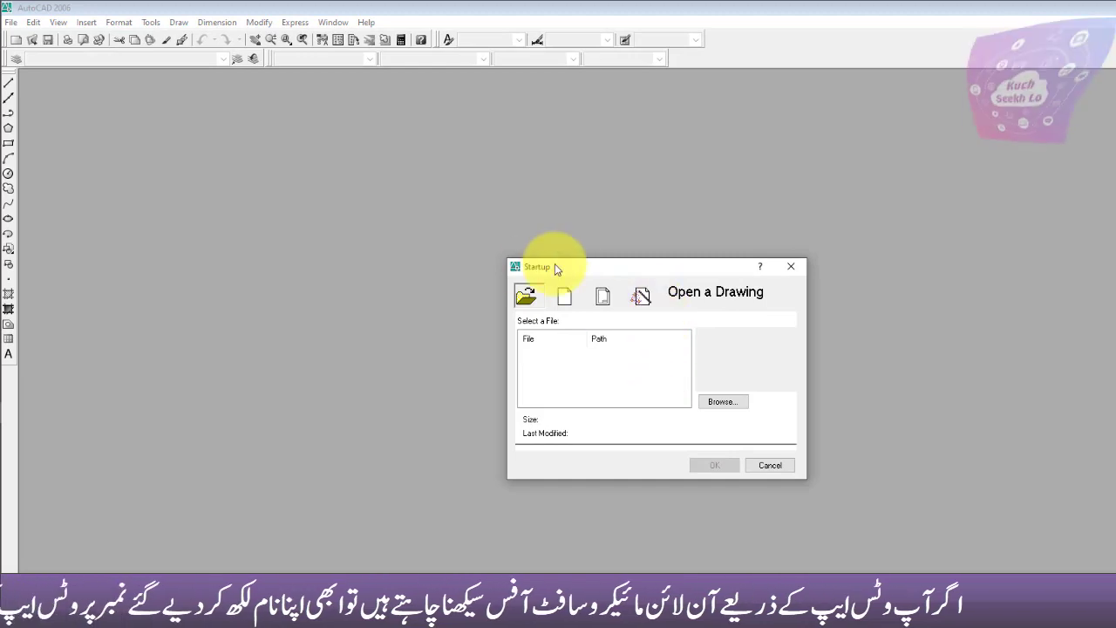
Start a new drawing with the Advanced Setup wizard, using Engineering units with 0'-0" precision.
{"action": "left_click", "coordinate": [641, 299]}
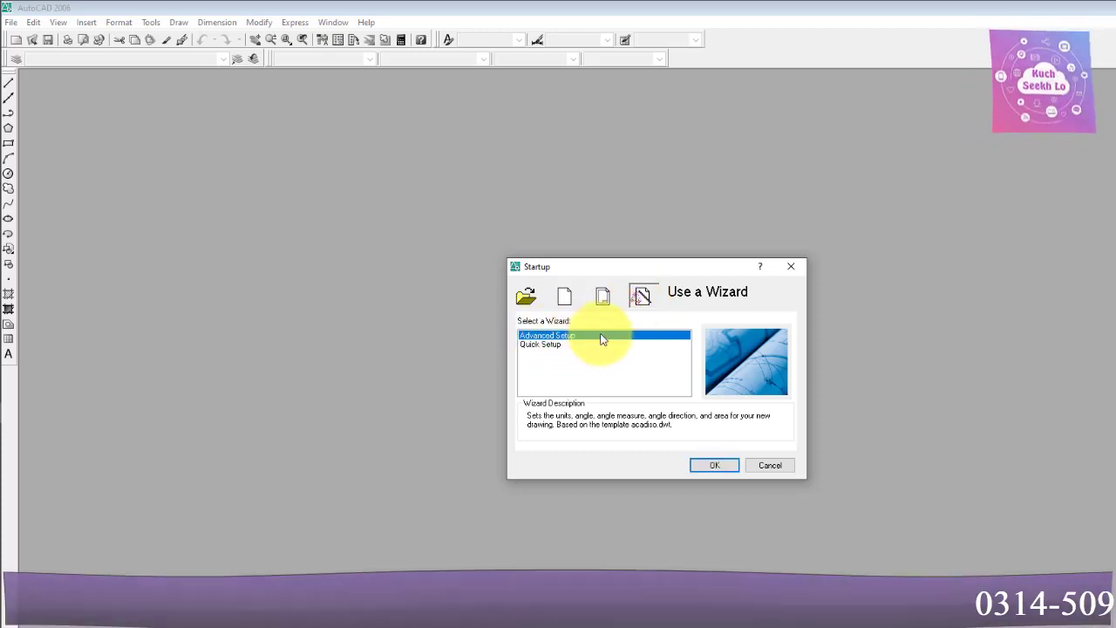
{"action": "left_click", "coordinate": [712, 467]}
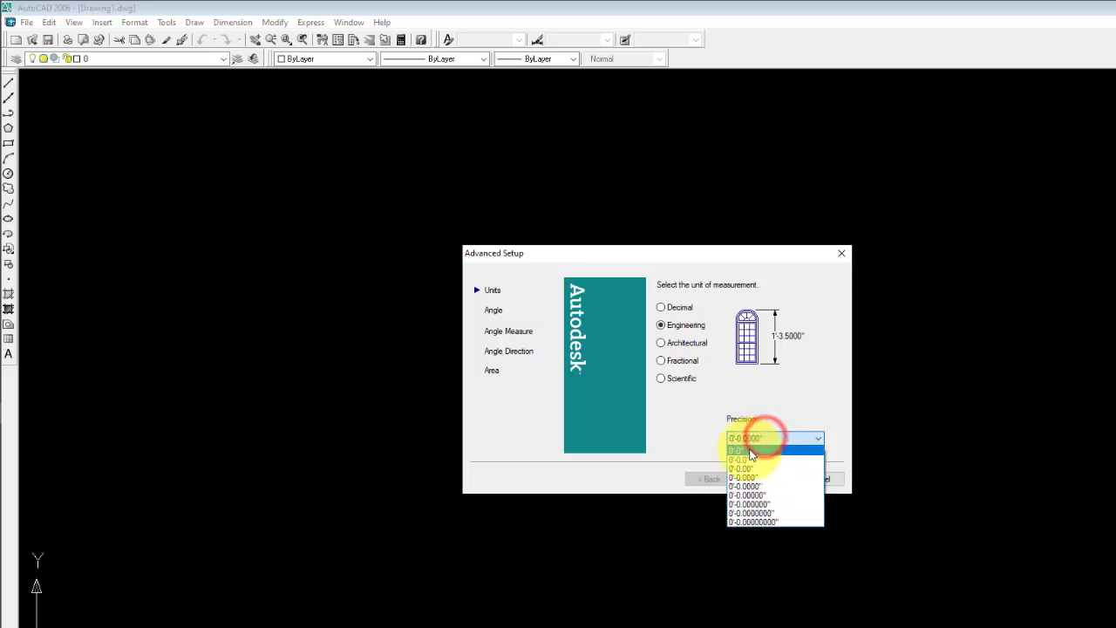
{"action": "left_click", "coordinate": [749, 451]}
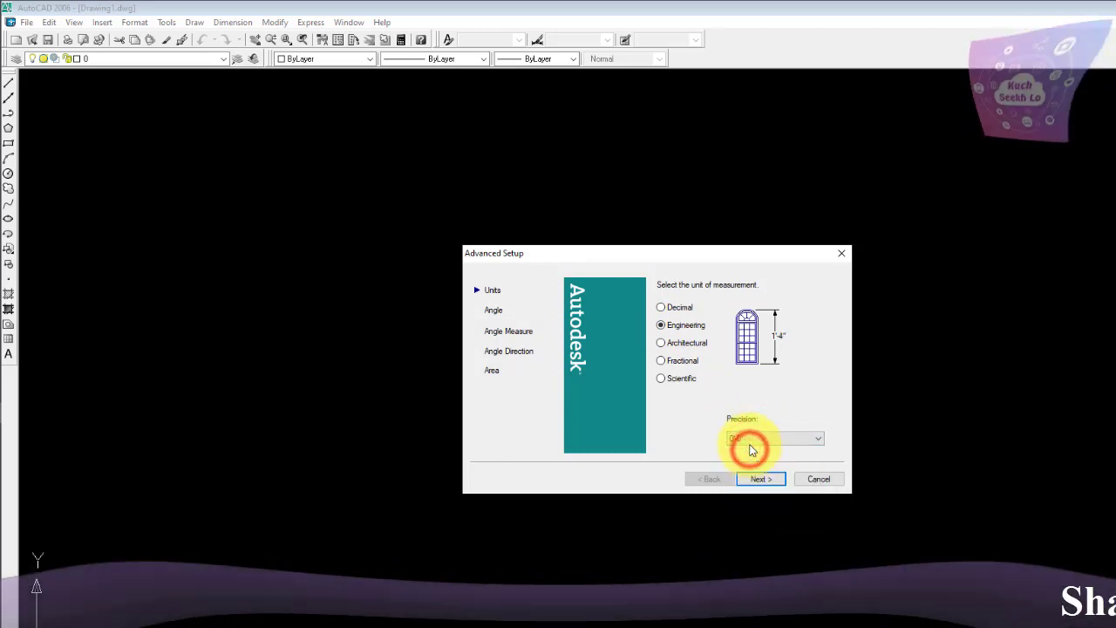
{"action": "left_click", "coordinate": [758, 482]}
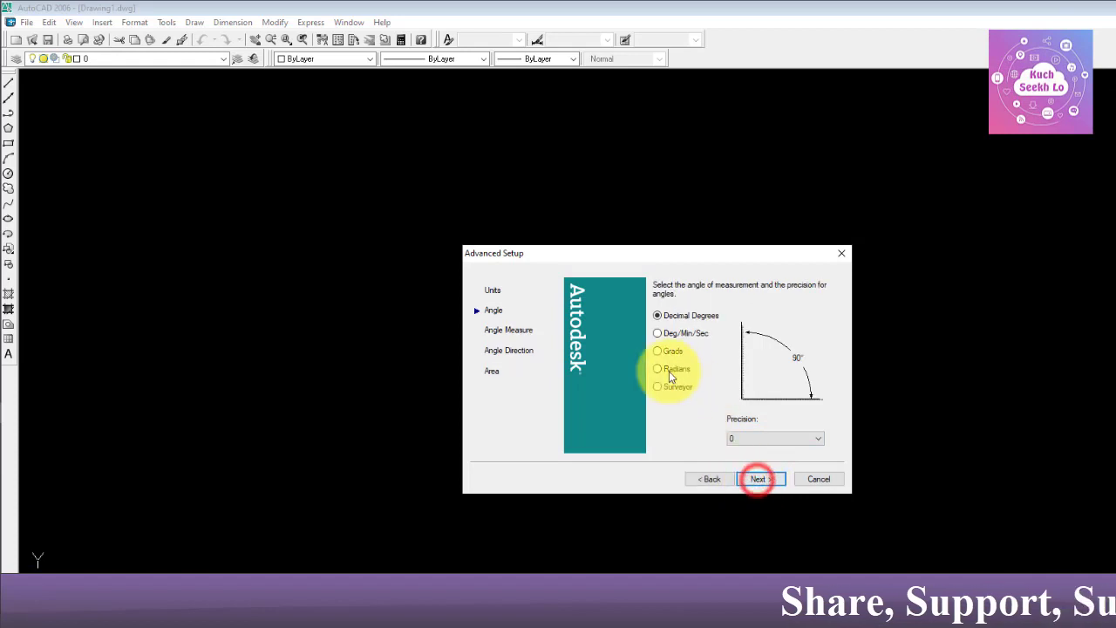
Set the angle type to Deg/Min/Sec and accept East as the base direction with counter-clockwise measurement.
{"action": "left_click", "coordinate": [688, 339]}
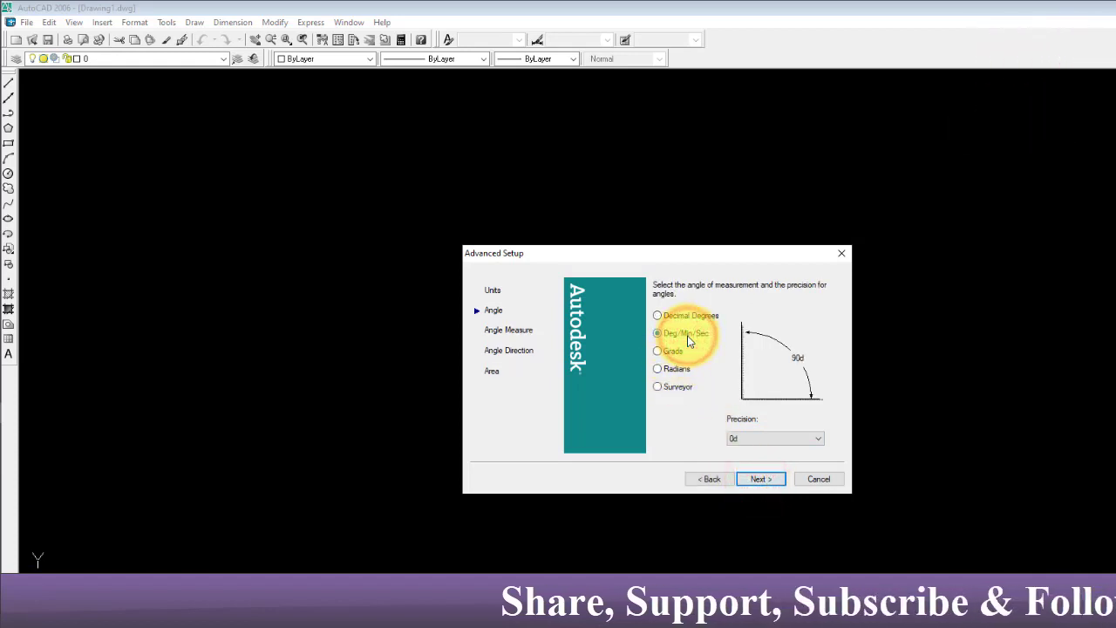
{"action": "left_click", "coordinate": [758, 481]}
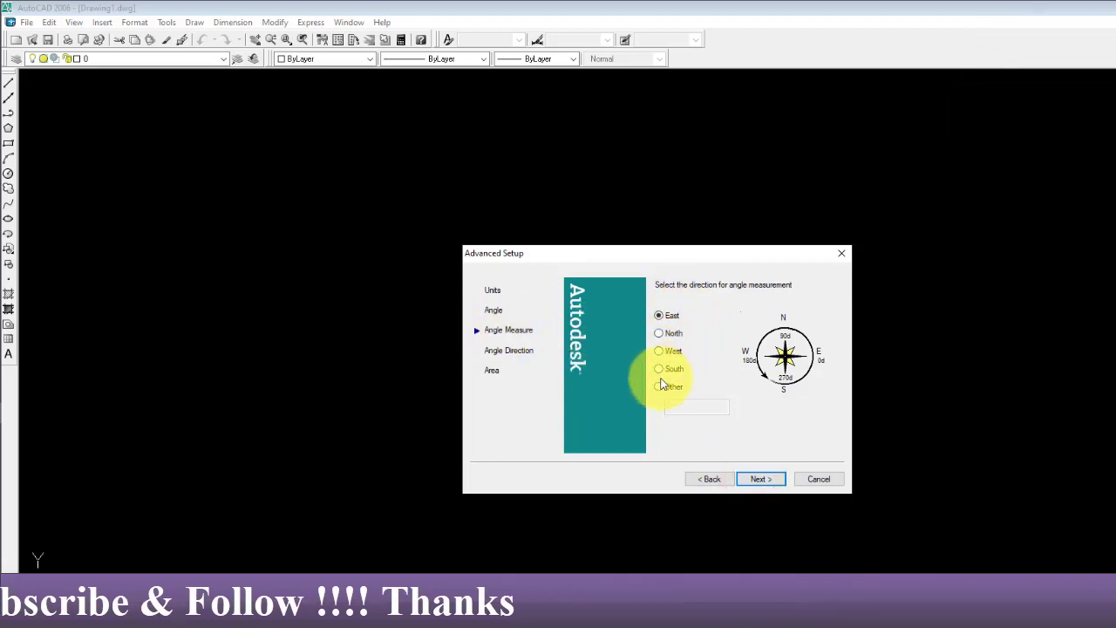
{"action": "left_click", "coordinate": [759, 478]}
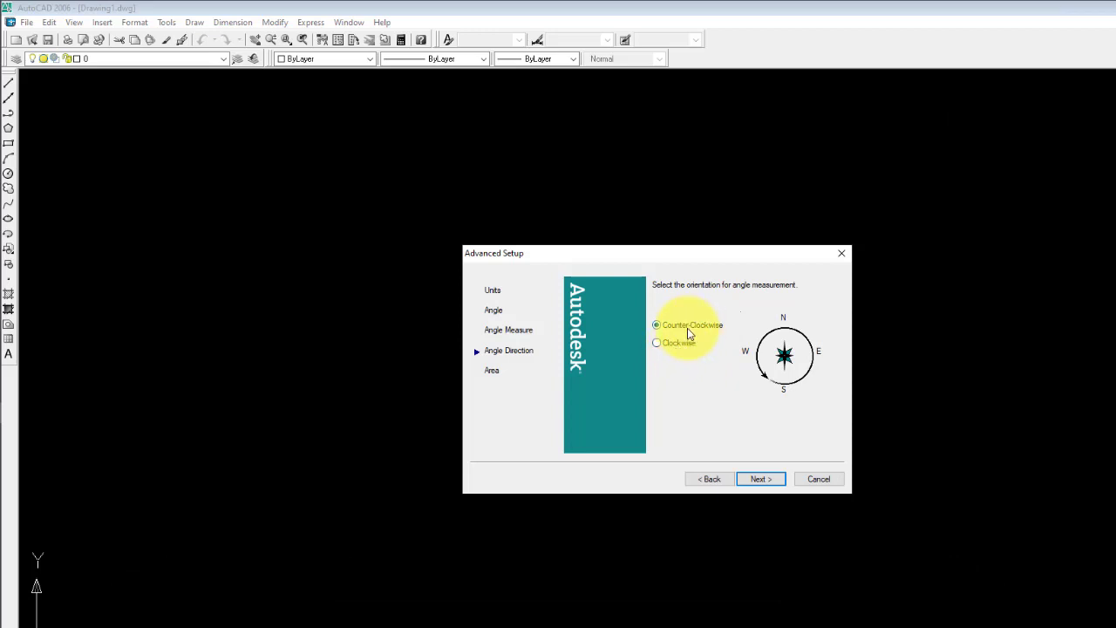
{"action": "left_click", "coordinate": [767, 479]}
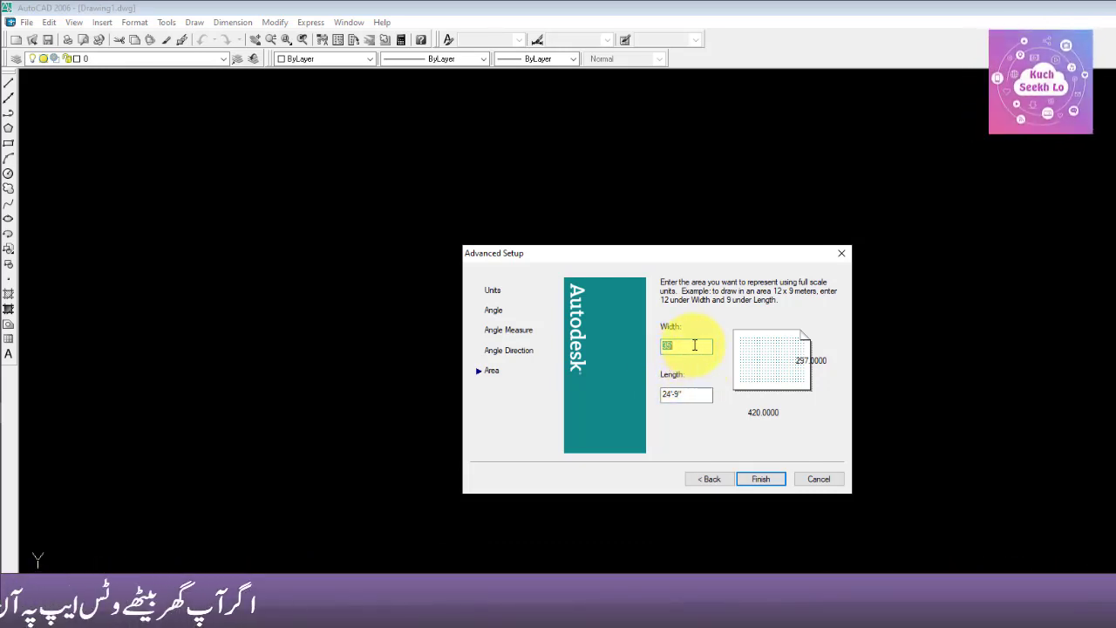
Set the drawing area to 100' wide by 100' long and finish the Advanced Setup wizard.
{"action": "type", "text": "10"}
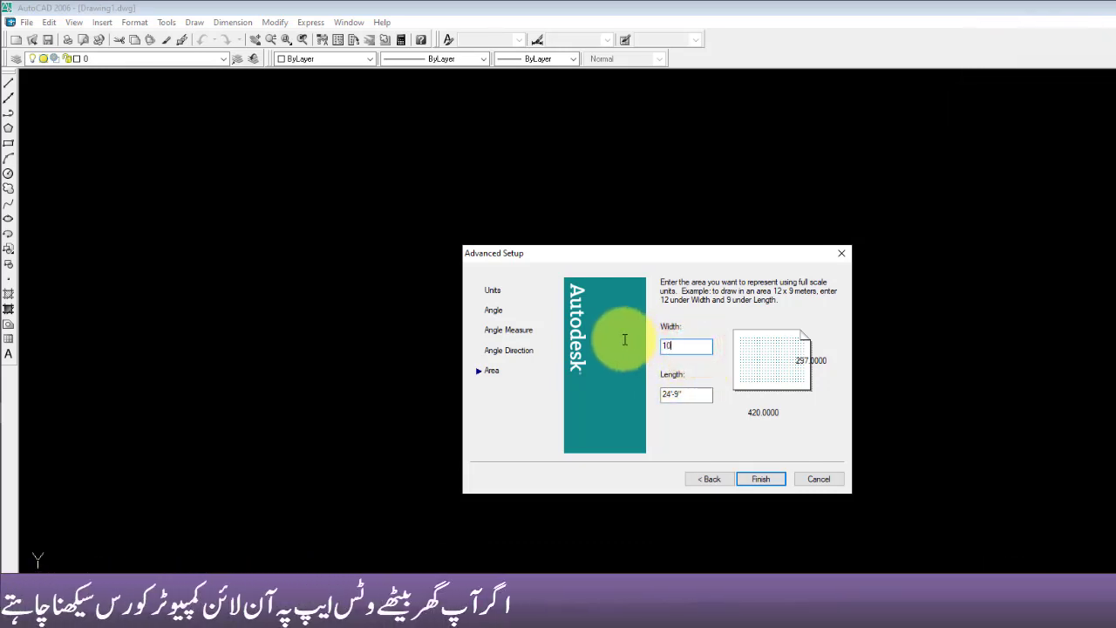
{"action": "type", "text": "0'"}
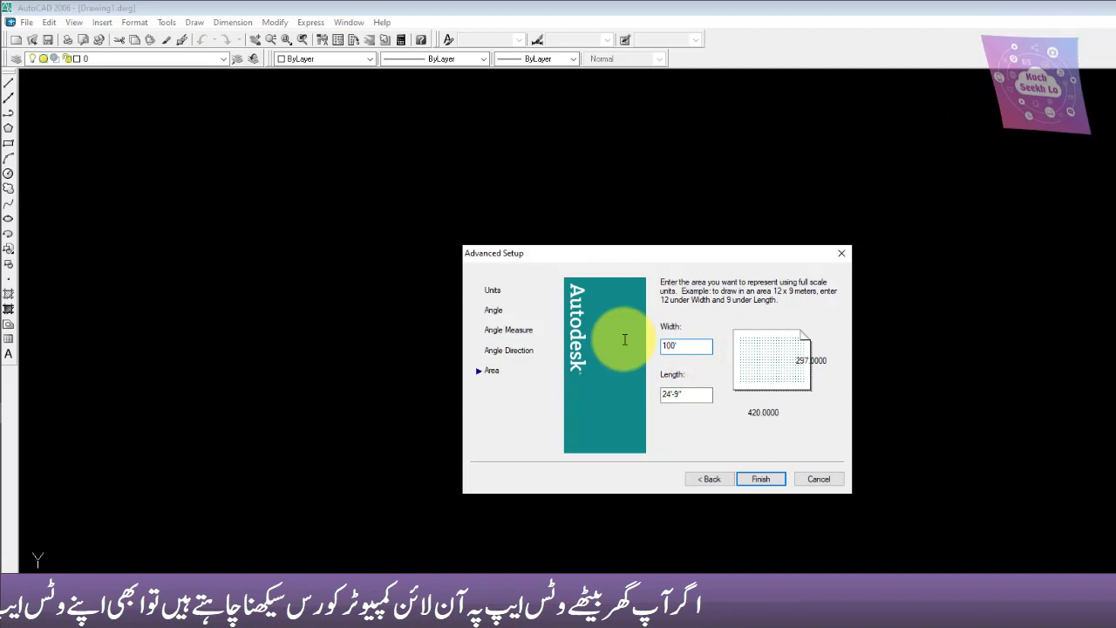
{"action": "left_click", "coordinate": [692, 397]}
{"action": "double_click", "coordinate": [698, 395]}
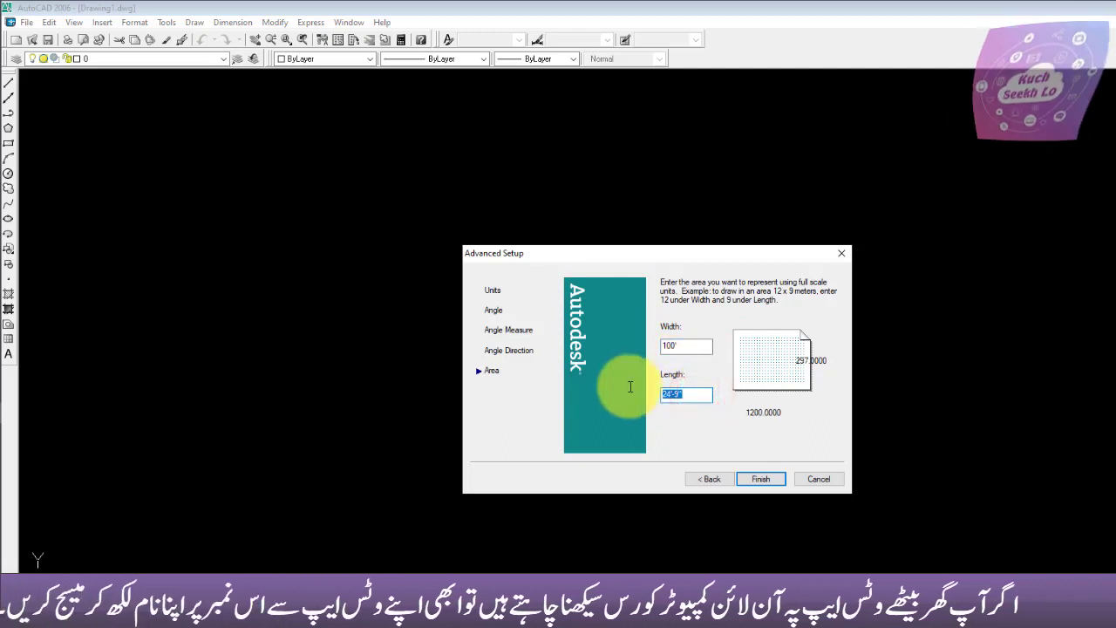
{"action": "type", "text": "100"}
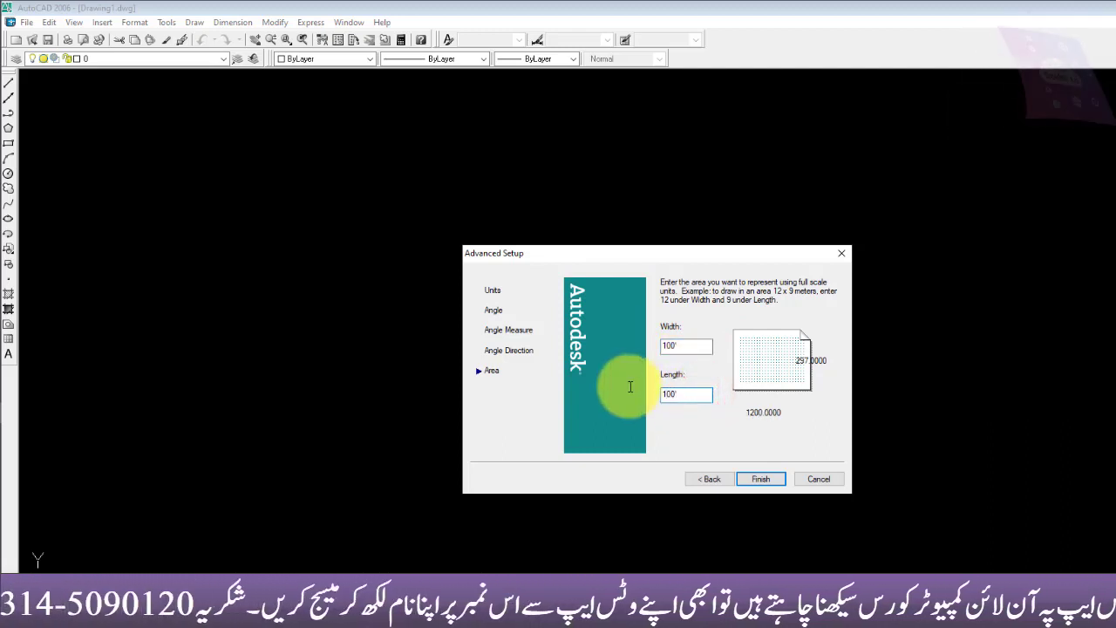
{"action": "type", "text": "'"}
{"action": "left_click", "coordinate": [698, 343]}
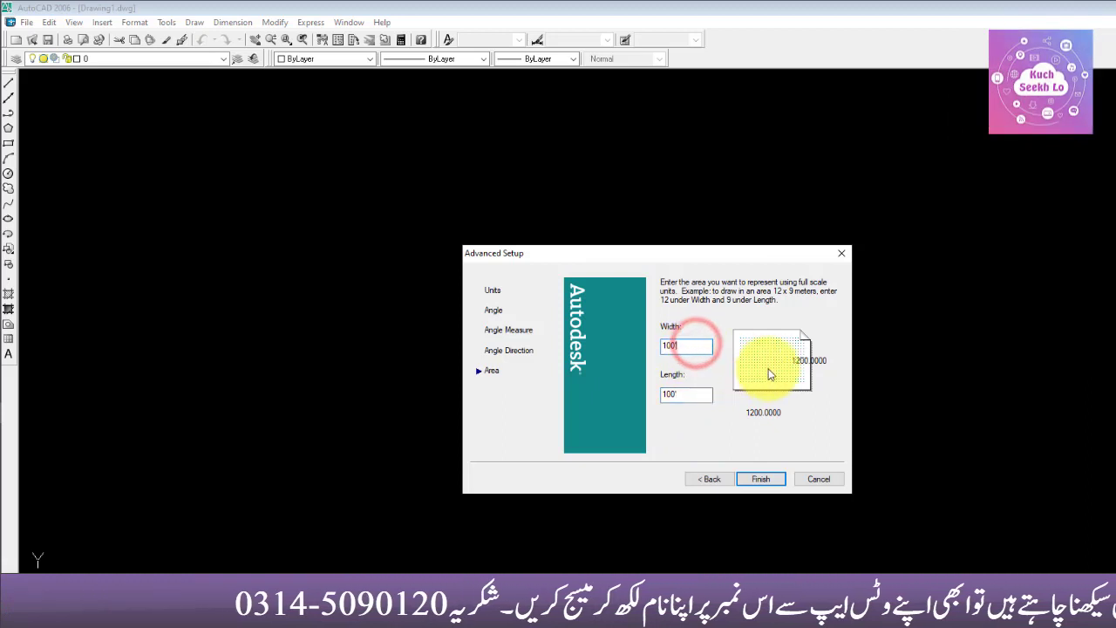
{"action": "left_click", "coordinate": [763, 366]}
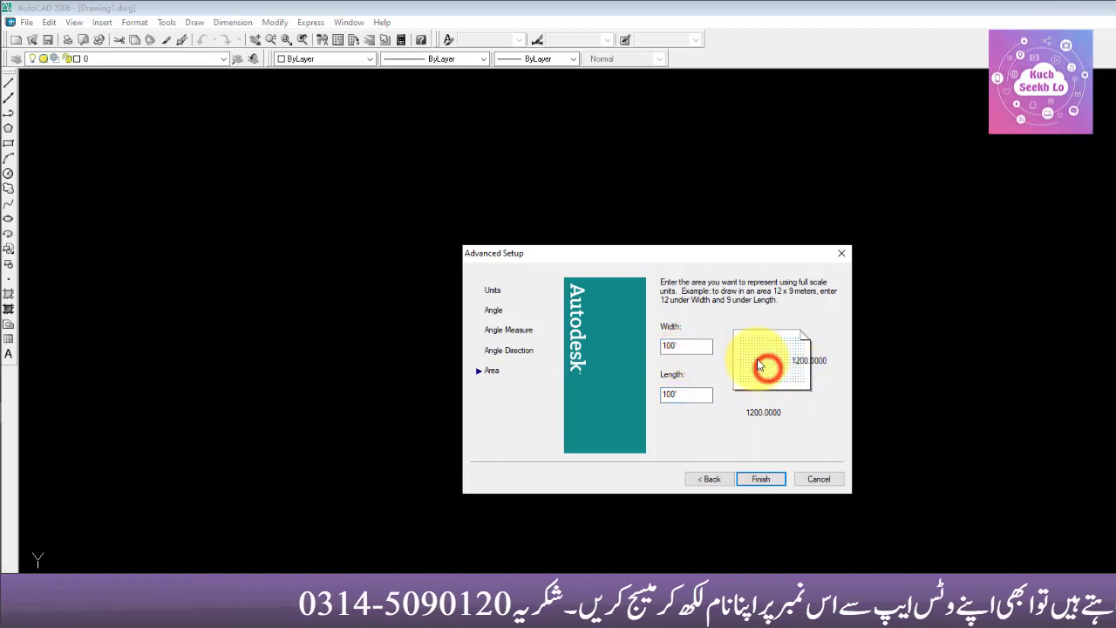
{"action": "left_click", "coordinate": [764, 478]}
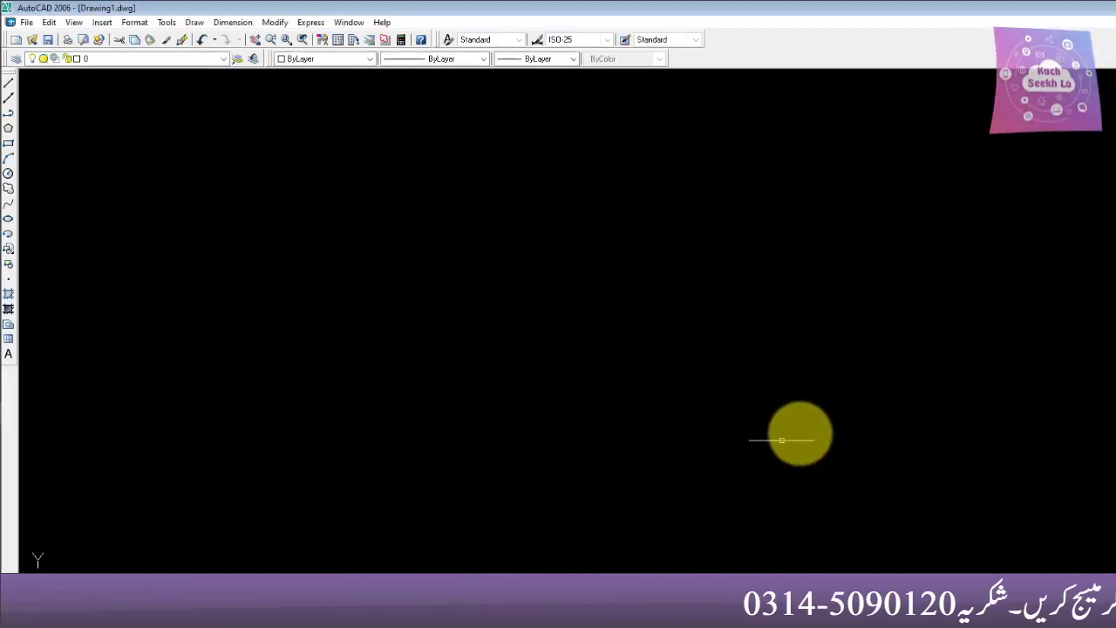
{"action": "left_click", "coordinate": [815, 462]}
{"action": "left_click", "coordinate": [533, 280]}
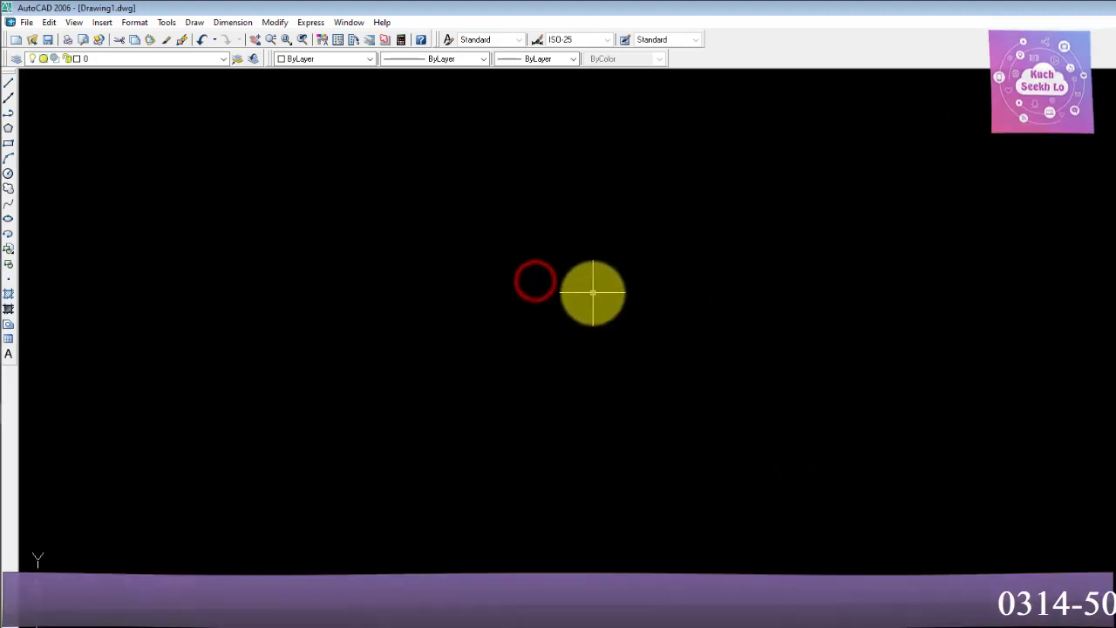
Modify the ISO-25 dimension style overrides, setting the arrow size to 9".
{"action": "type", "text": "d"}
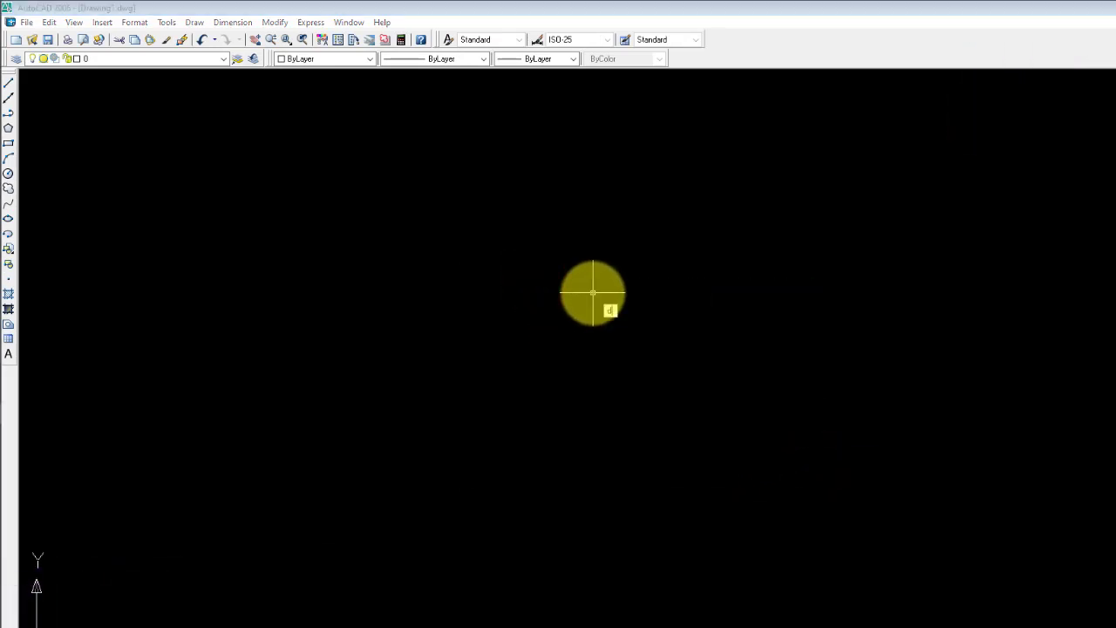
{"action": "key", "text": "Return"}
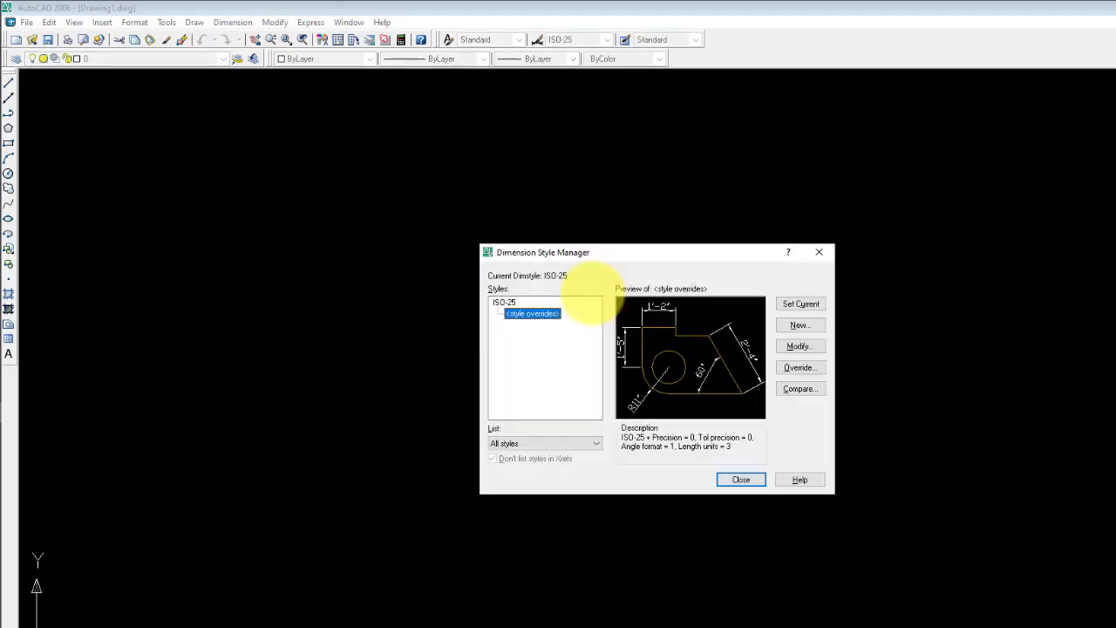
{"action": "left_click", "coordinate": [799, 347]}
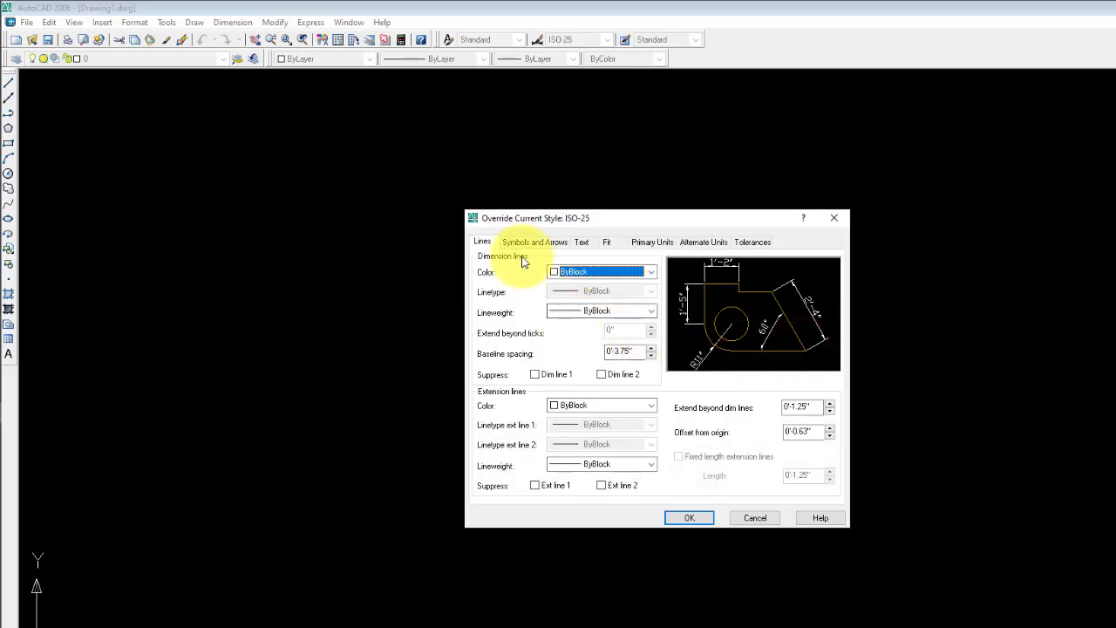
{"action": "left_click", "coordinate": [535, 245]}
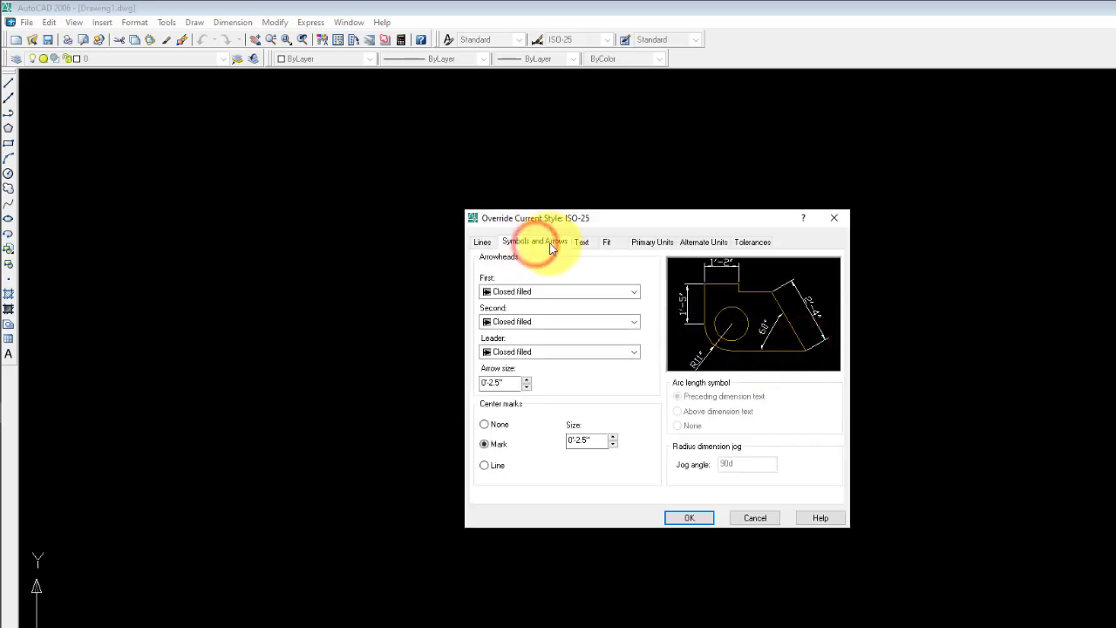
{"action": "left_click_drag", "start_coordinate": [515, 381], "coordinate": [461, 381]}
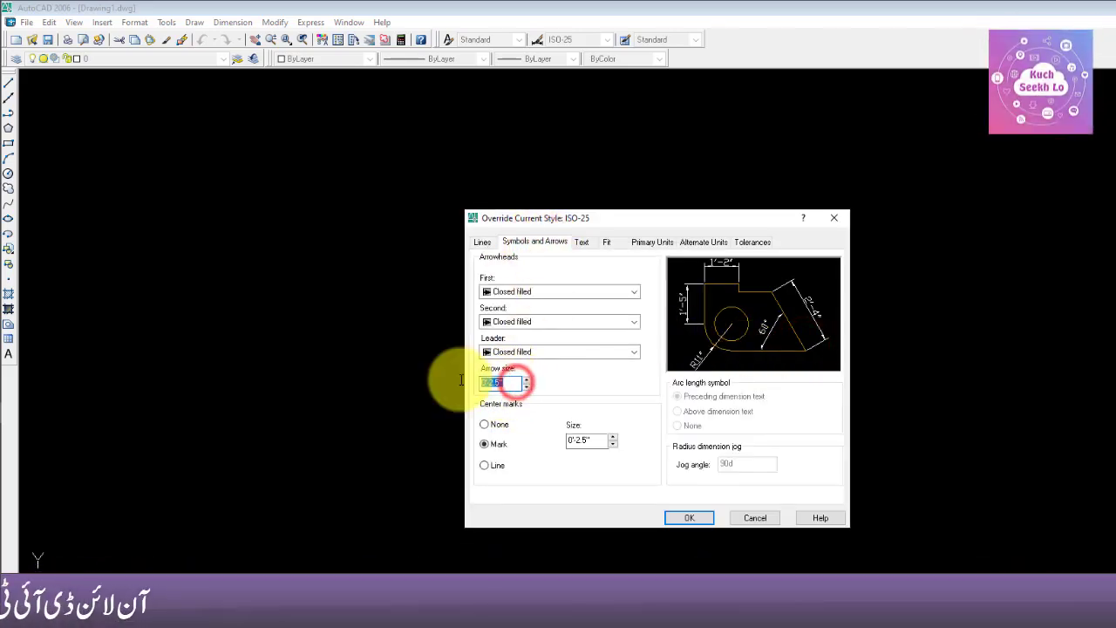
{"action": "type", "text": "9\""}
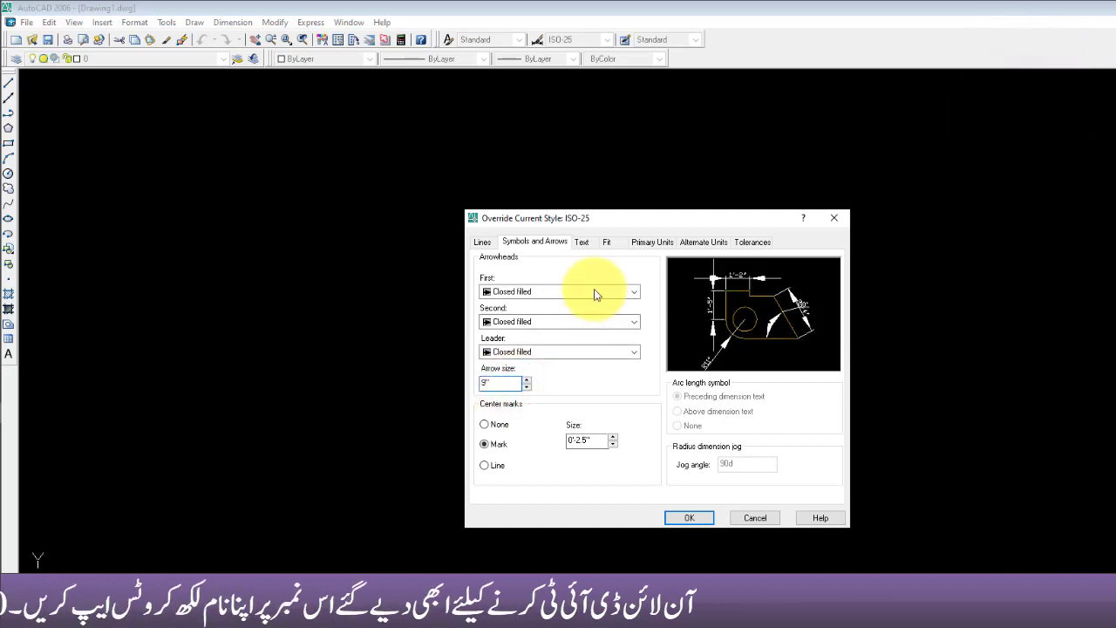
Set the text height of the ISO-25 style override to 9" and finish editing the dimension styles.
{"action": "left_click", "coordinate": [582, 242]}
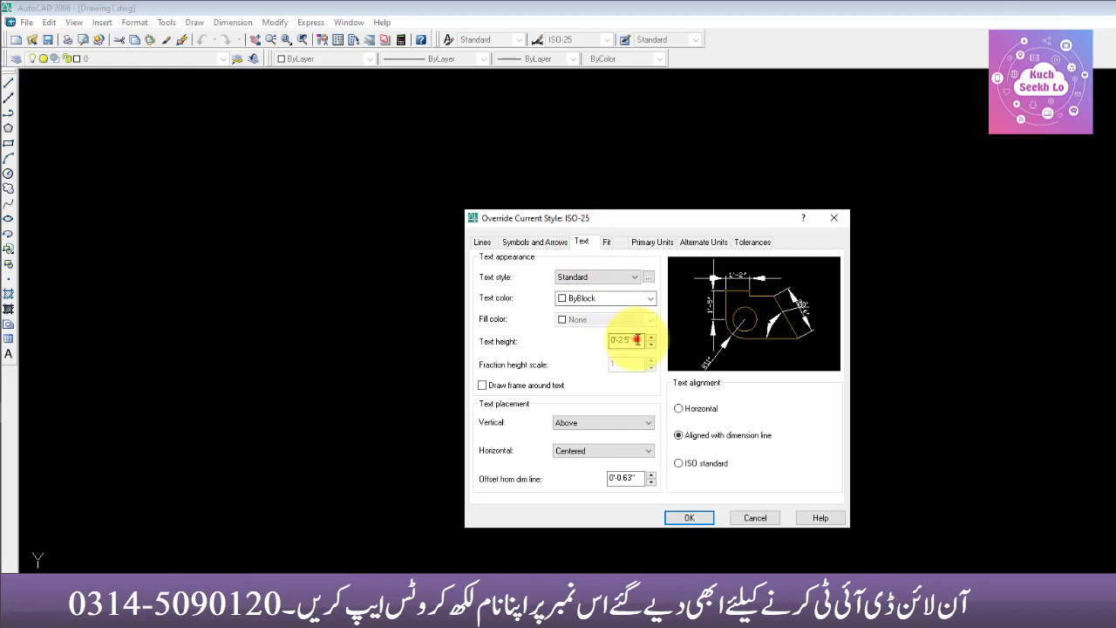
{"action": "left_click_drag", "start_coordinate": [636, 340], "coordinate": [598, 334]}
{"action": "type", "text": "9\""}
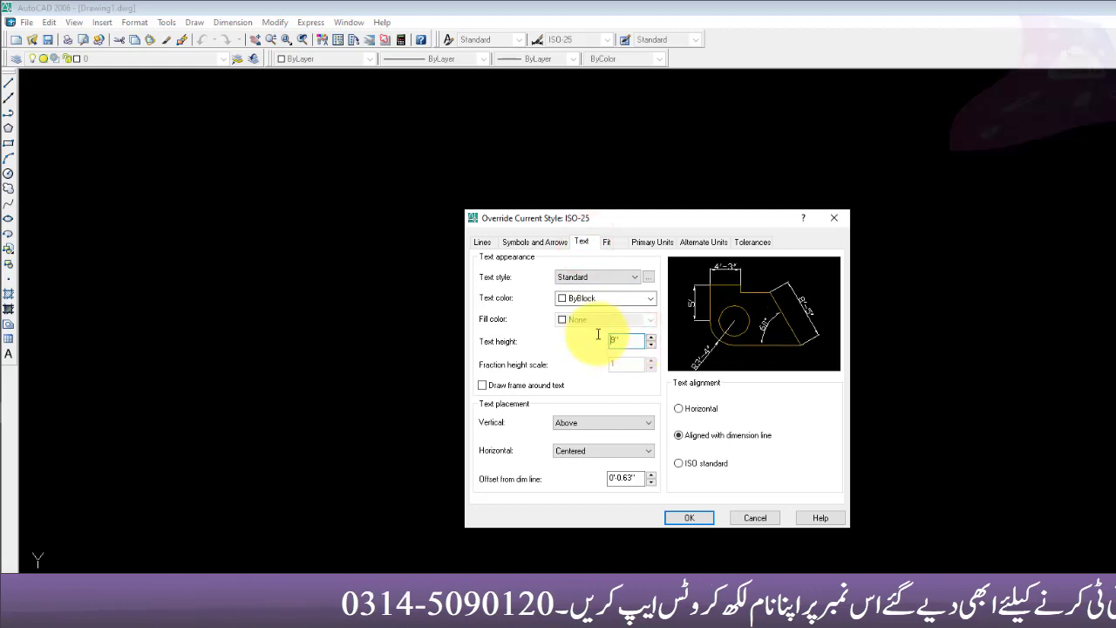
{"action": "left_click", "coordinate": [689, 517]}
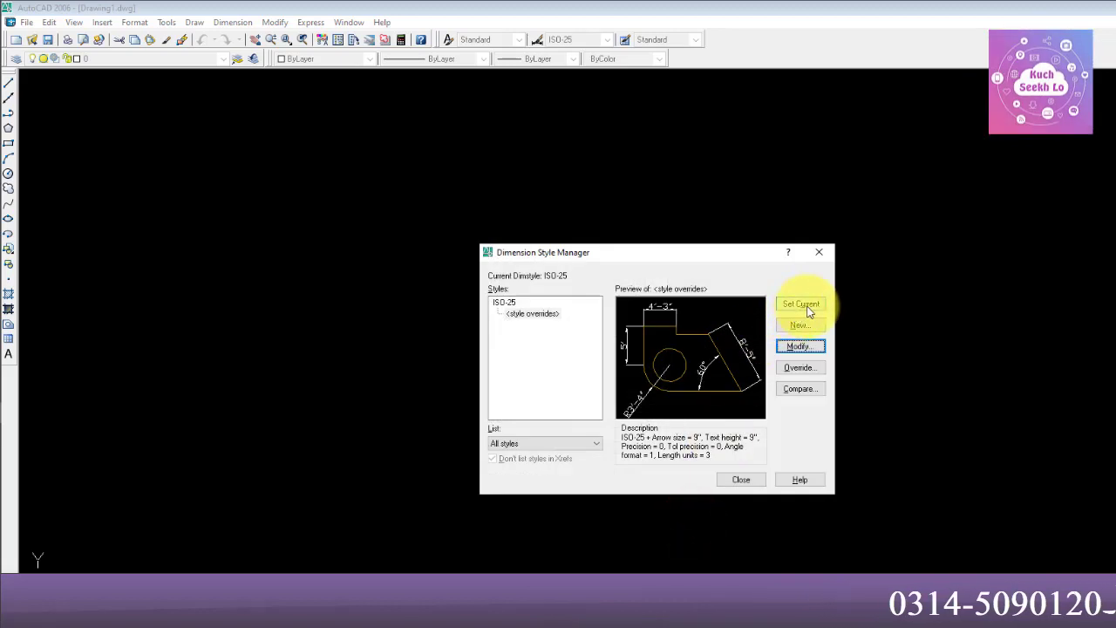
{"action": "left_click", "coordinate": [742, 480]}
Zoom the view to show the entire drawing area.
{"action": "left_click", "coordinate": [790, 476]}
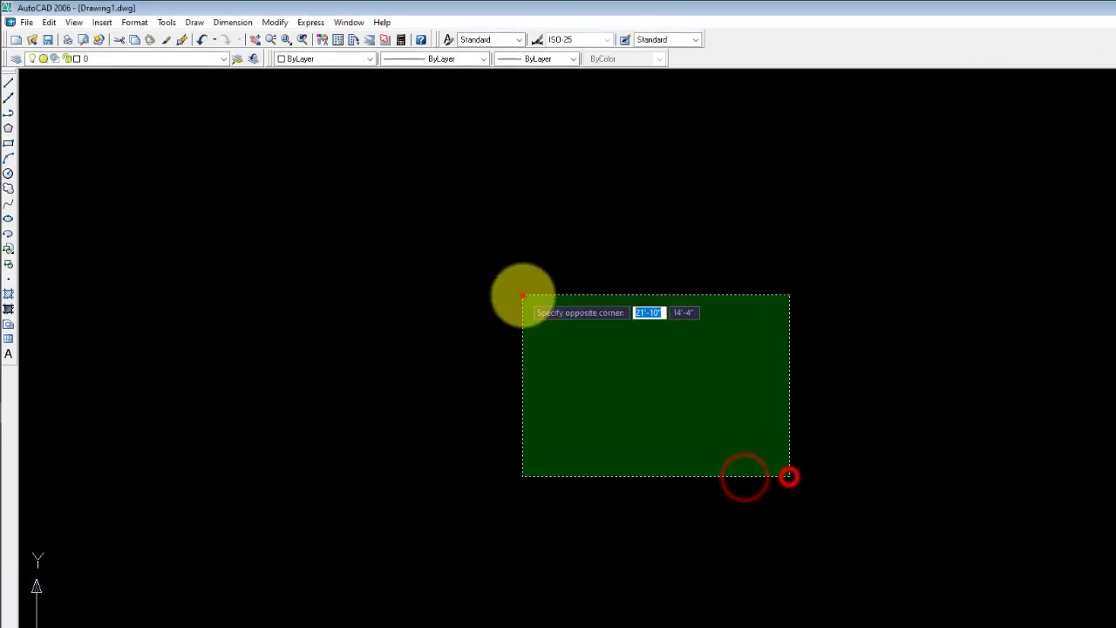
{"action": "left_click", "coordinate": [524, 295]}
{"action": "type", "text": "z"}
{"action": "key", "text": "Return"}
{"action": "type", "text": "as"}
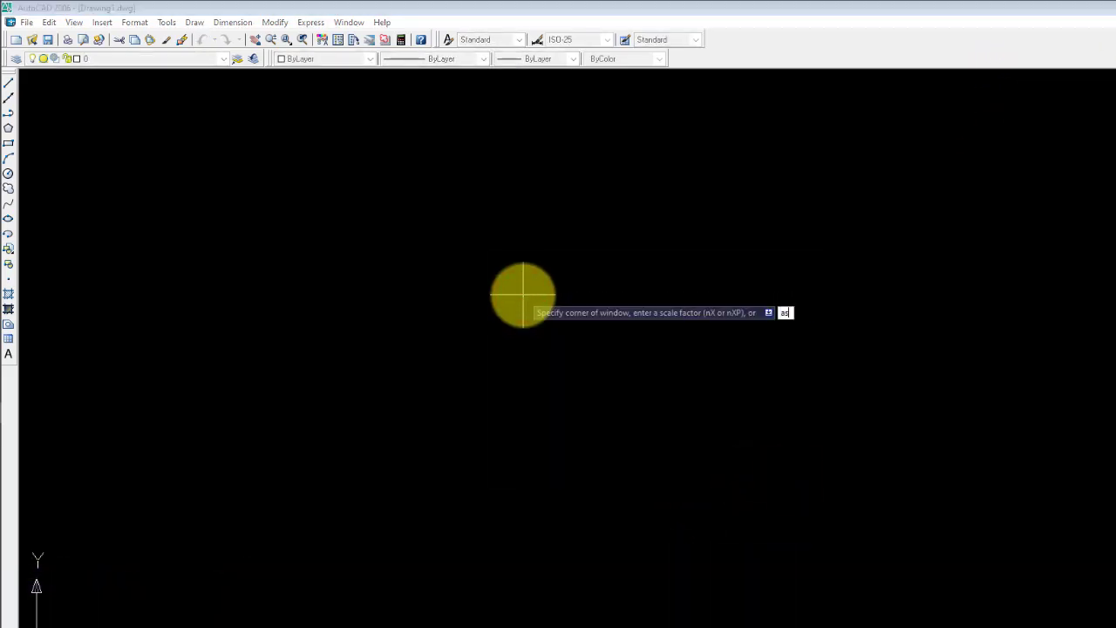
{"action": "key", "text": "Return"}
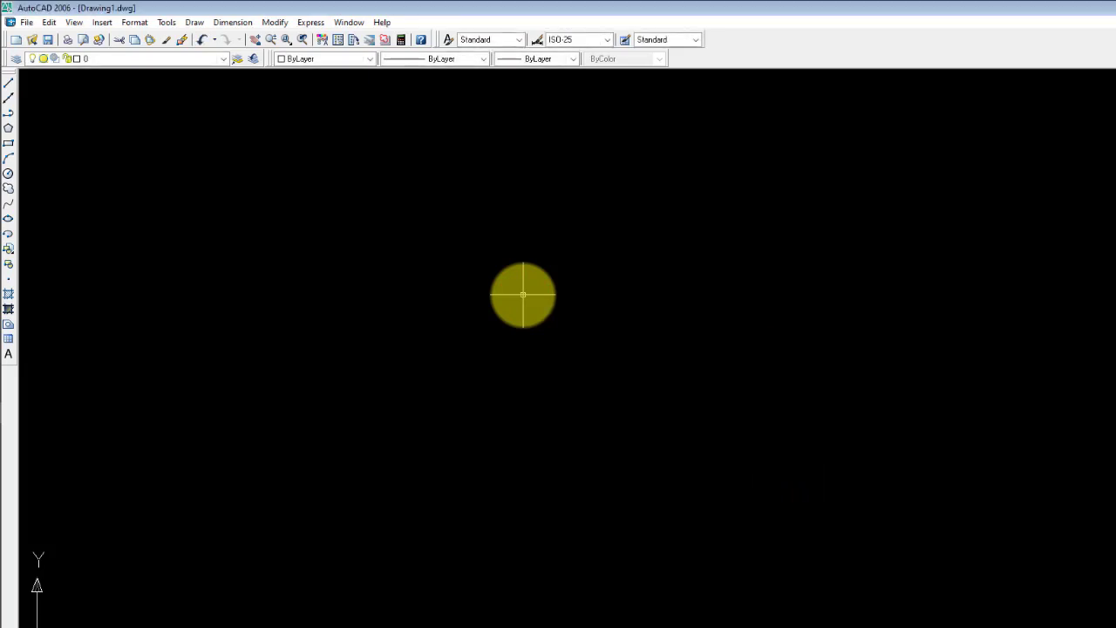
{"action": "left_click", "coordinate": [777, 426]}
{"action": "left_click", "coordinate": [471, 274]}
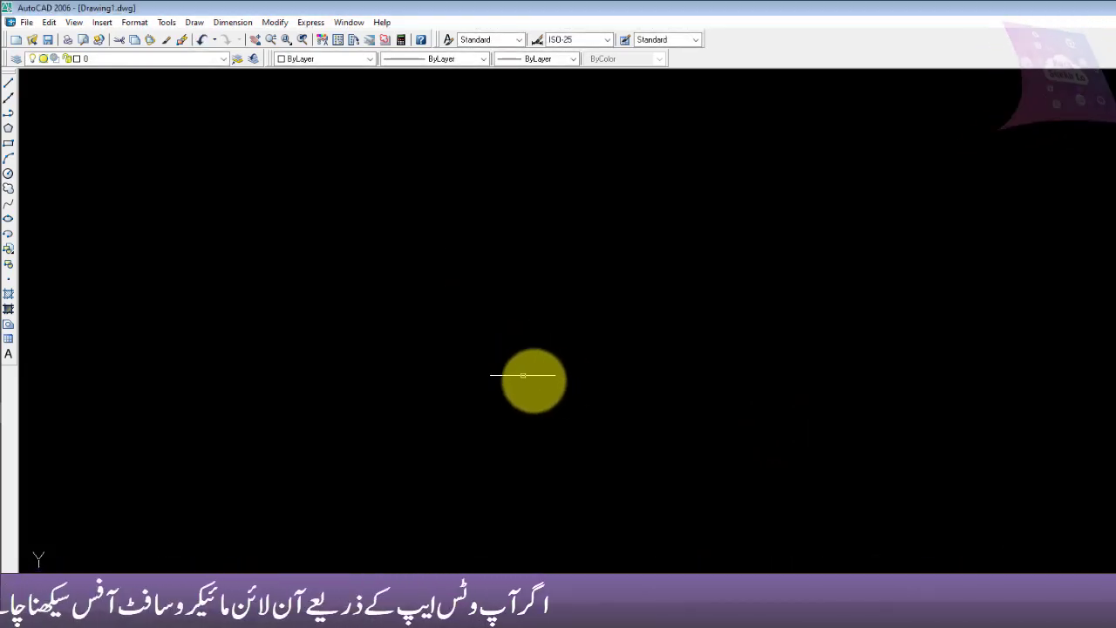
{"action": "left_click", "coordinate": [711, 384]}
{"action": "left_click", "coordinate": [486, 234]}
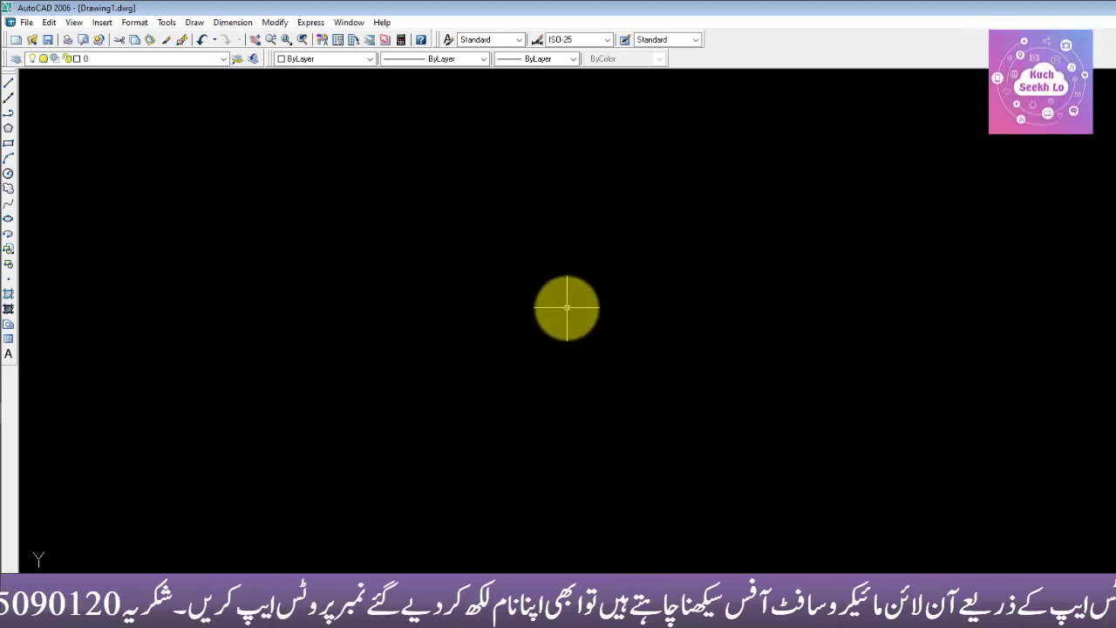
Draw a single horizontal line 20' long in the middle of the drawing area, and erase it.
{"action": "key", "text": "l"}
{"action": "key", "text": "Return"}
{"action": "left_click", "coordinate": [473, 300]}
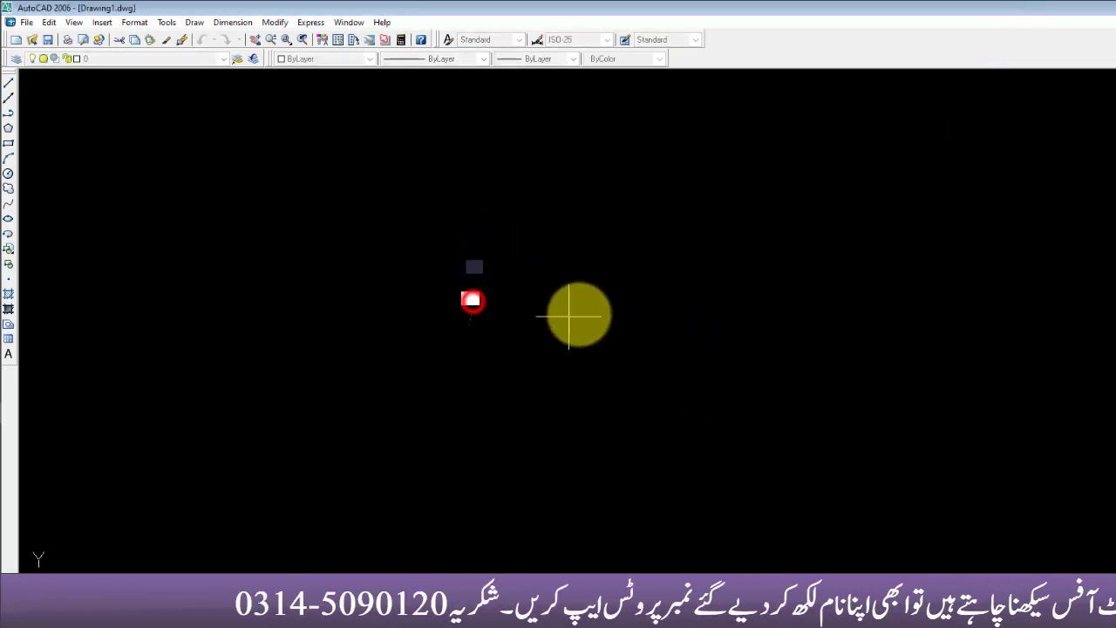
{"action": "type", "text": "20"}
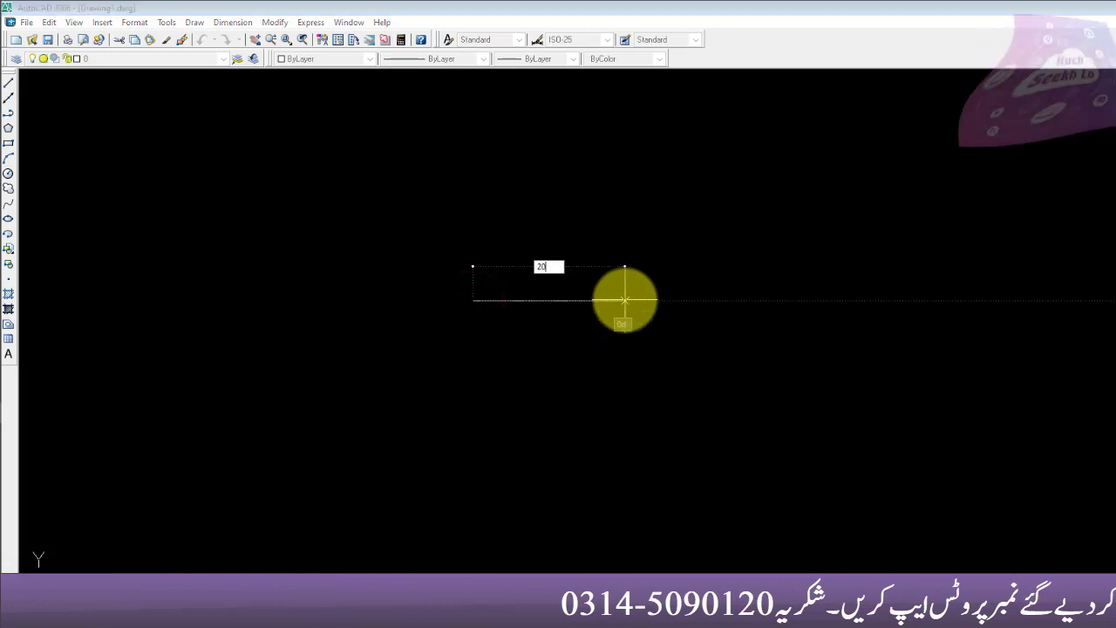
{"action": "key", "text": "Return"}
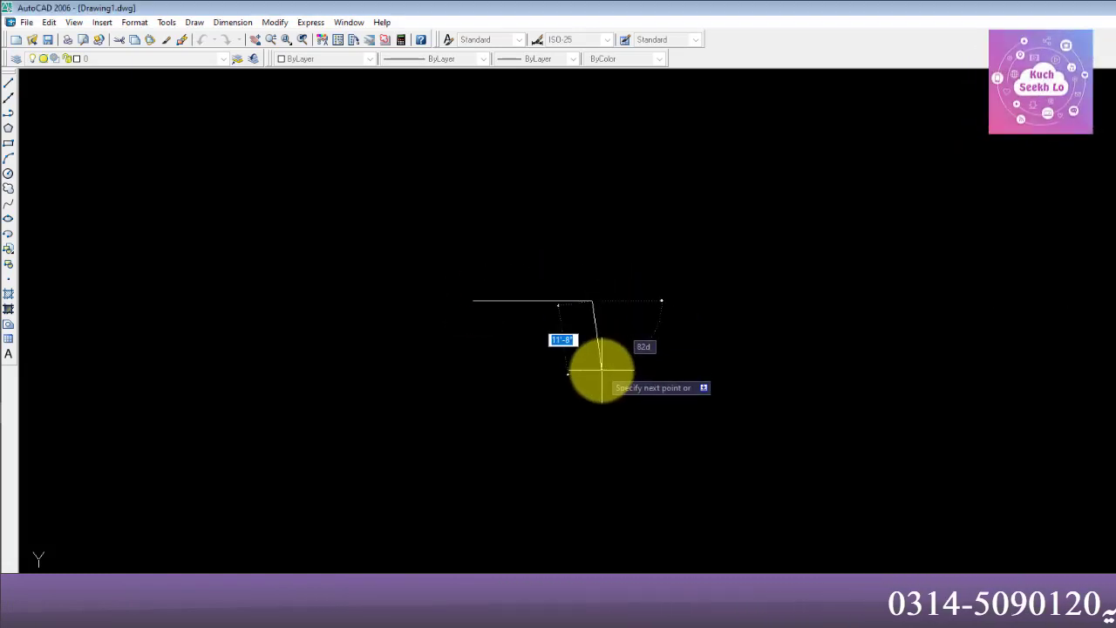
{"action": "key", "text": "Return"}
{"action": "left_click", "coordinate": [635, 335]}
{"action": "left_click", "coordinate": [458, 222]}
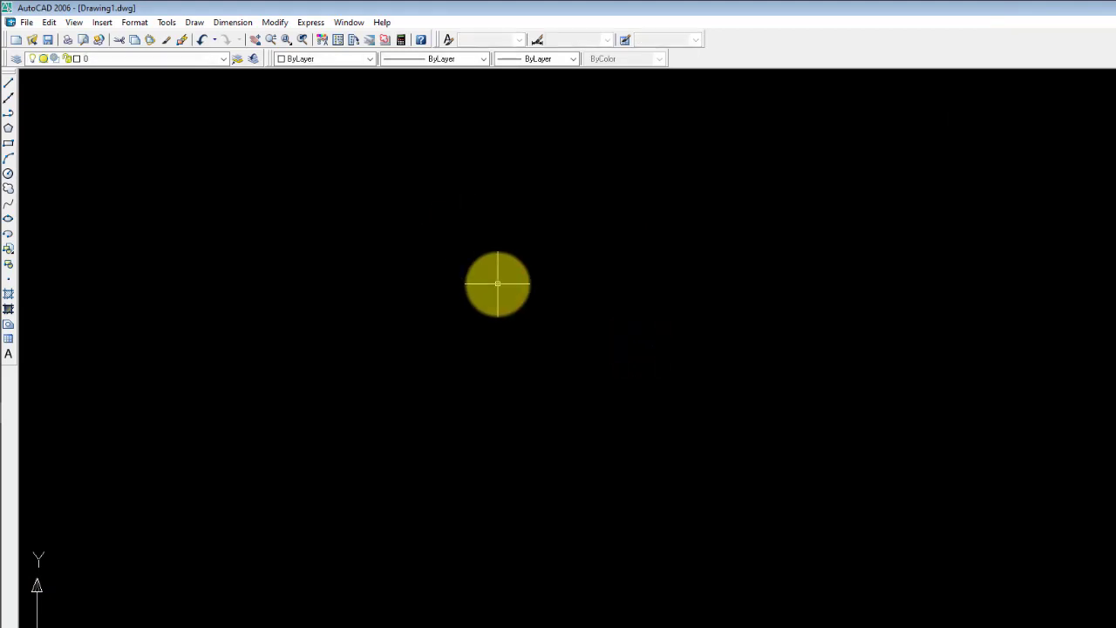
Look through the available drawing commands.
{"action": "left_click", "coordinate": [193, 22]}
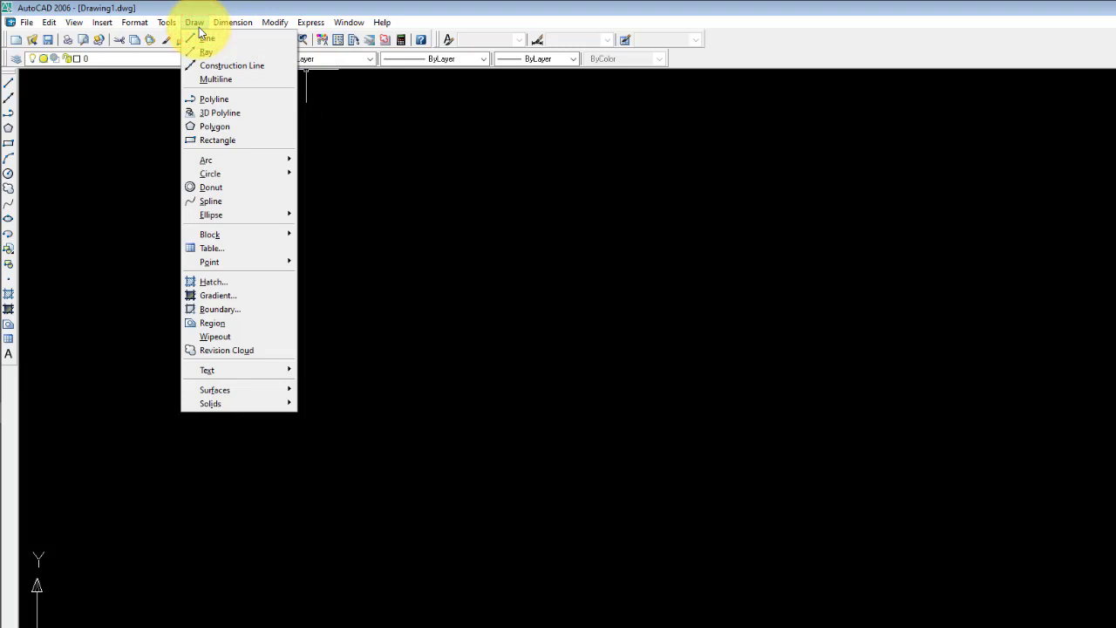